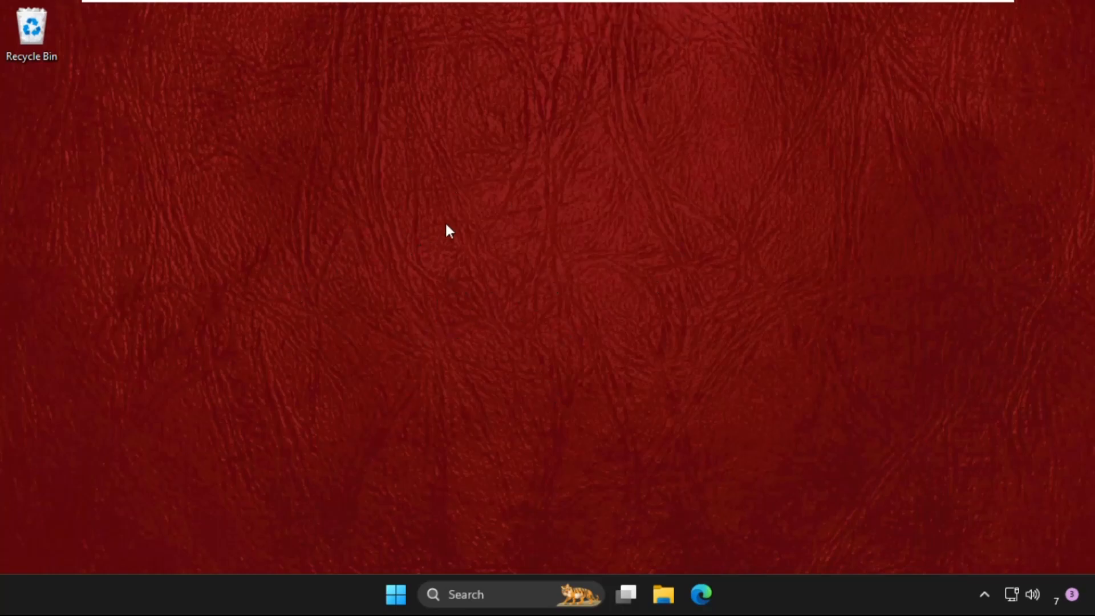
Launch Task Manager from Windows search and move its window aside.
left_click(470, 594)
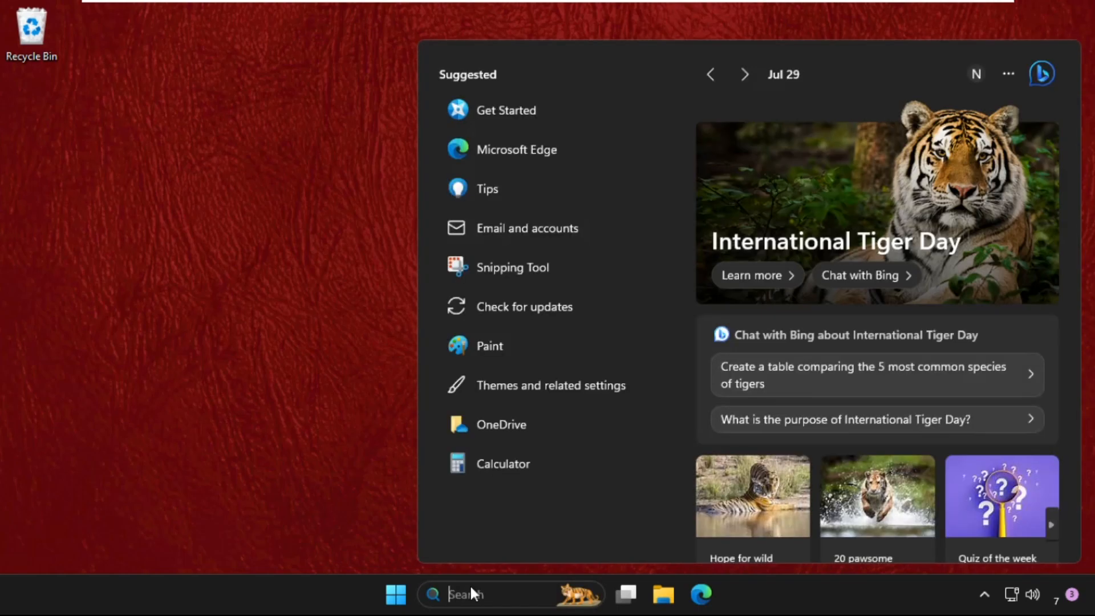
type("task")
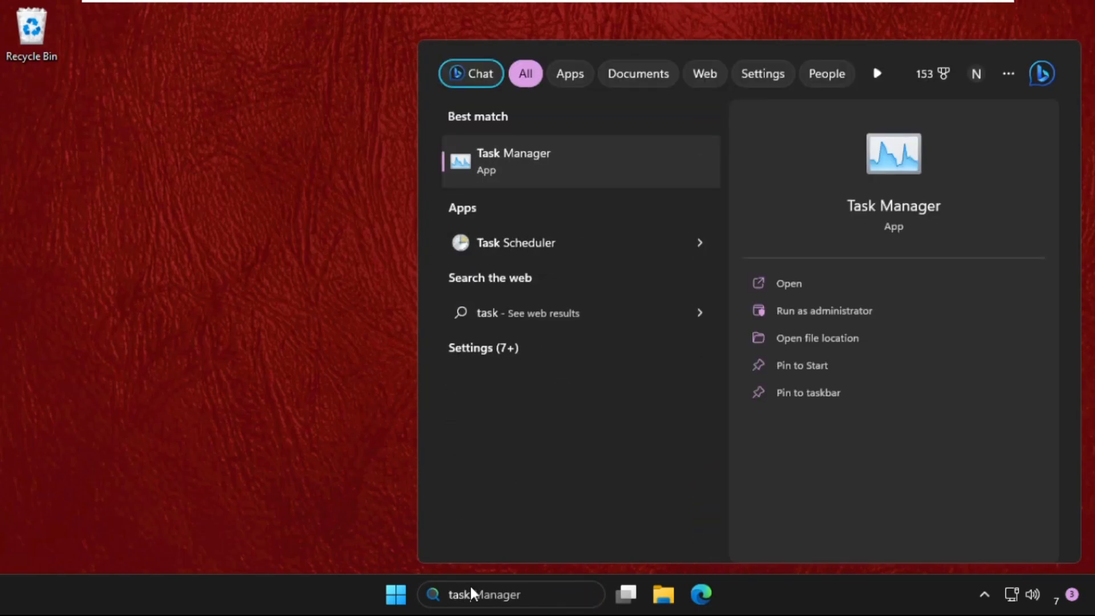
left_click(536, 155)
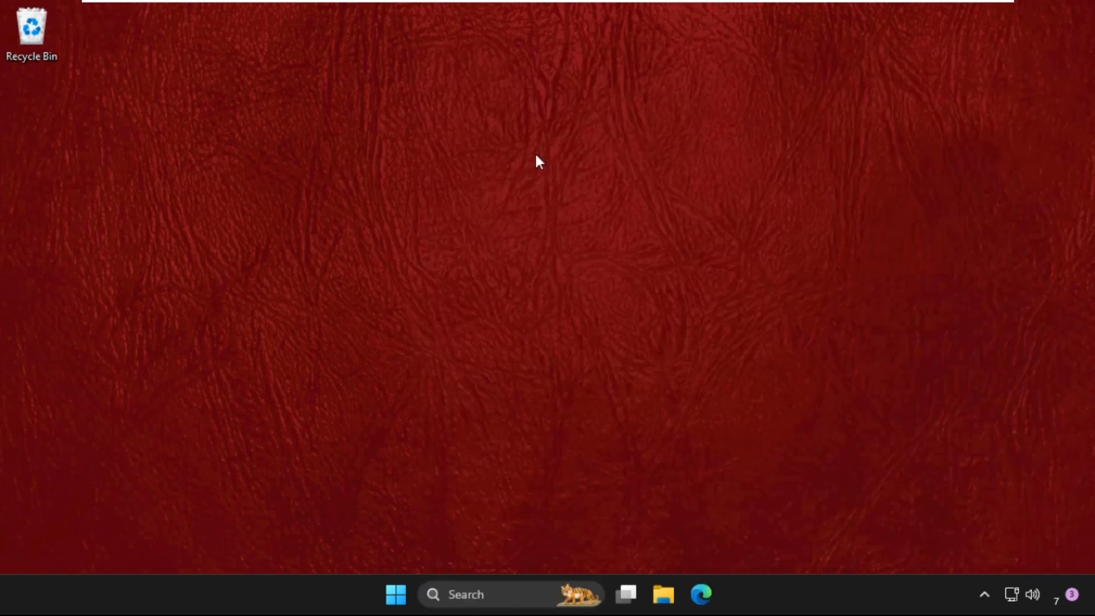
mouse_move(385, 81)
left_mouse_down()
mouse_move(328, 88)
mouse_move(357, 87)
left_mouse_up()
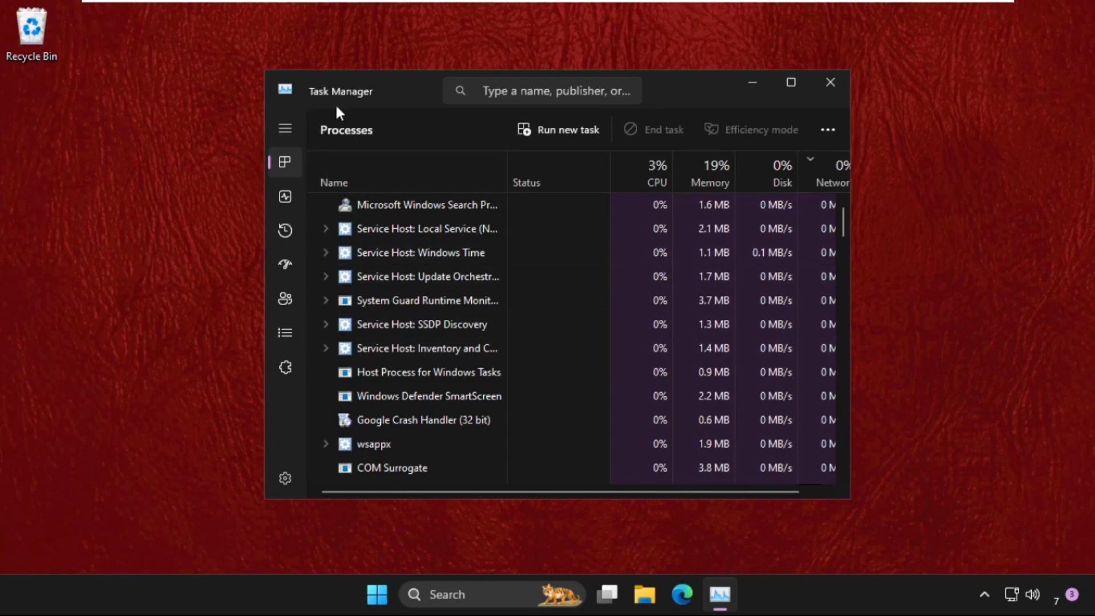
Start a new task and browse from This PC into C:\Windows for the program file.
left_click(573, 133)
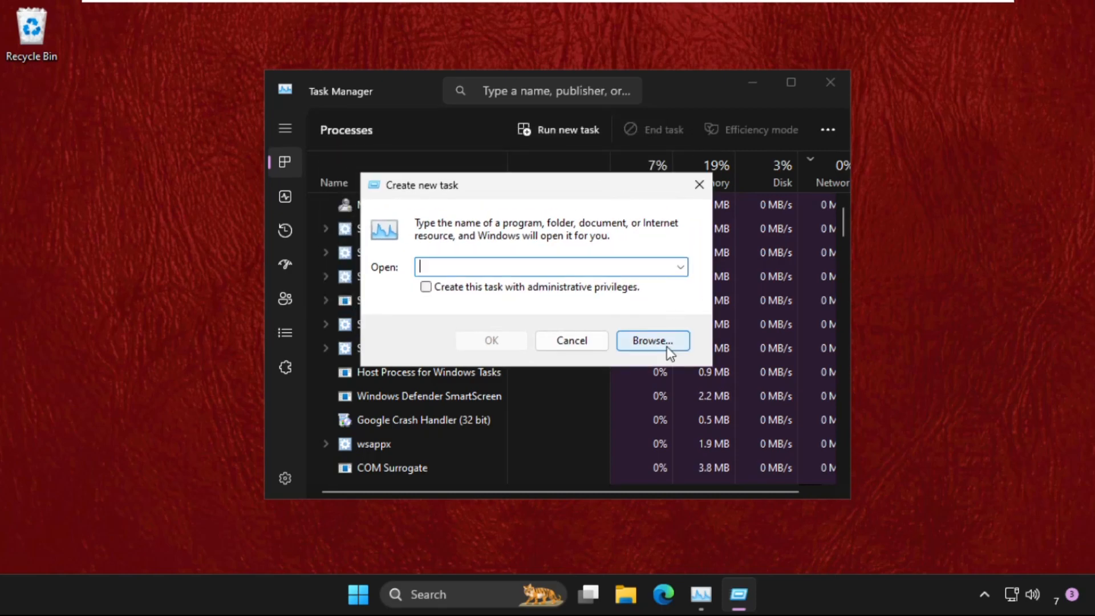
left_click(655, 342)
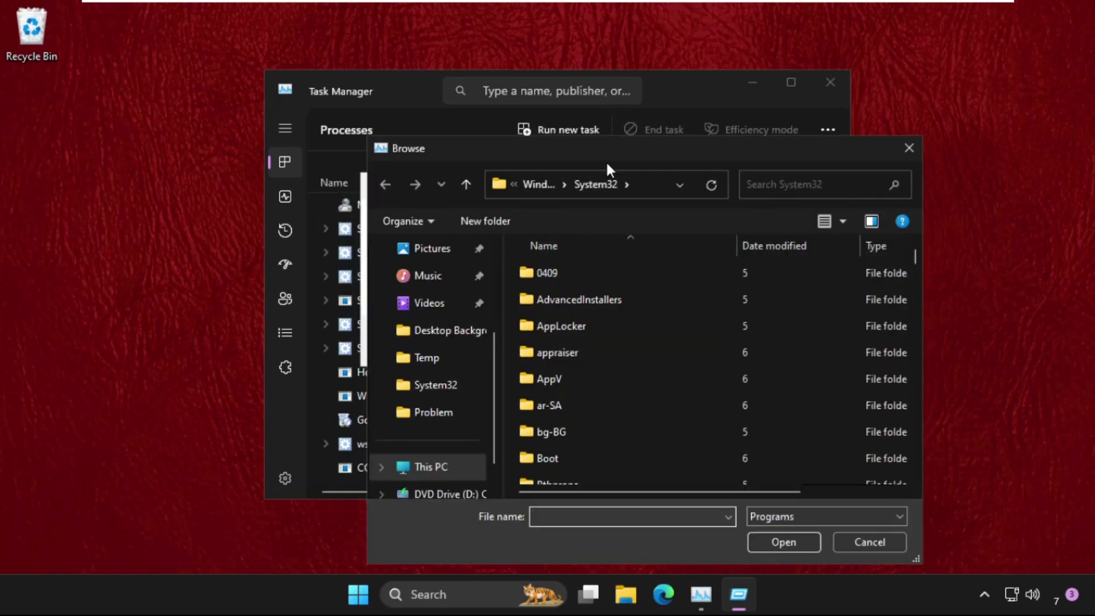
left_click_drag(606, 151, 454, 62)
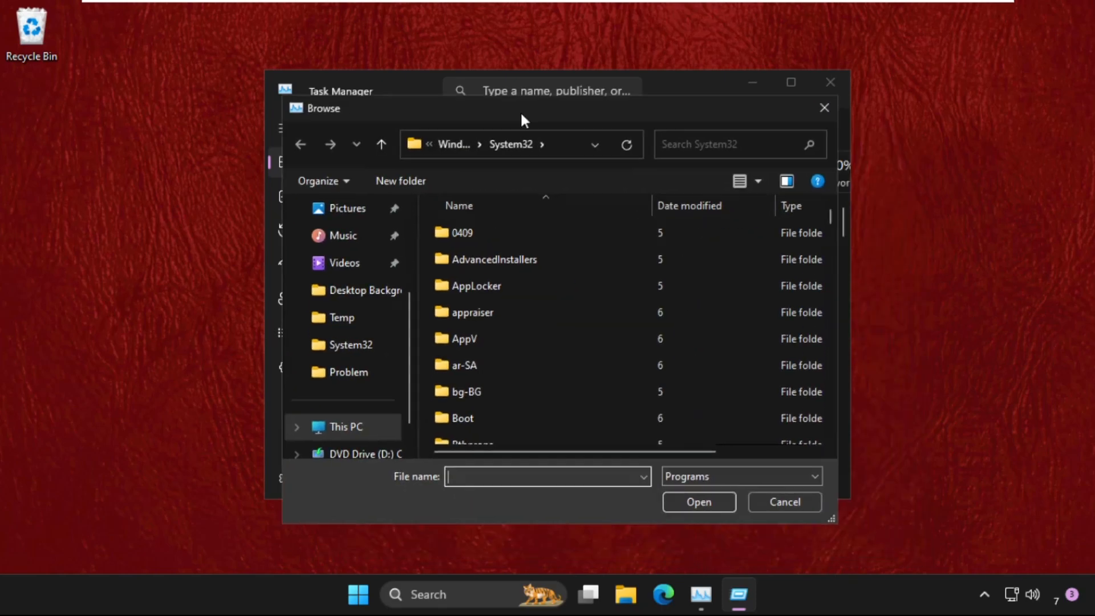
left_click(282, 379)
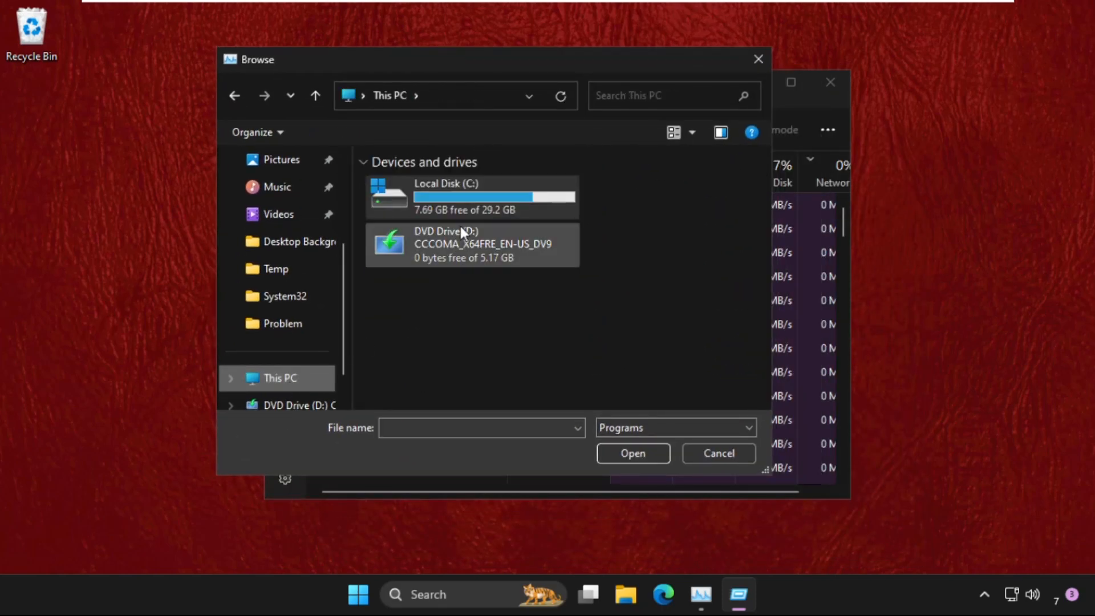
double_click(468, 193)
scroll(470, 206, "down", 3)
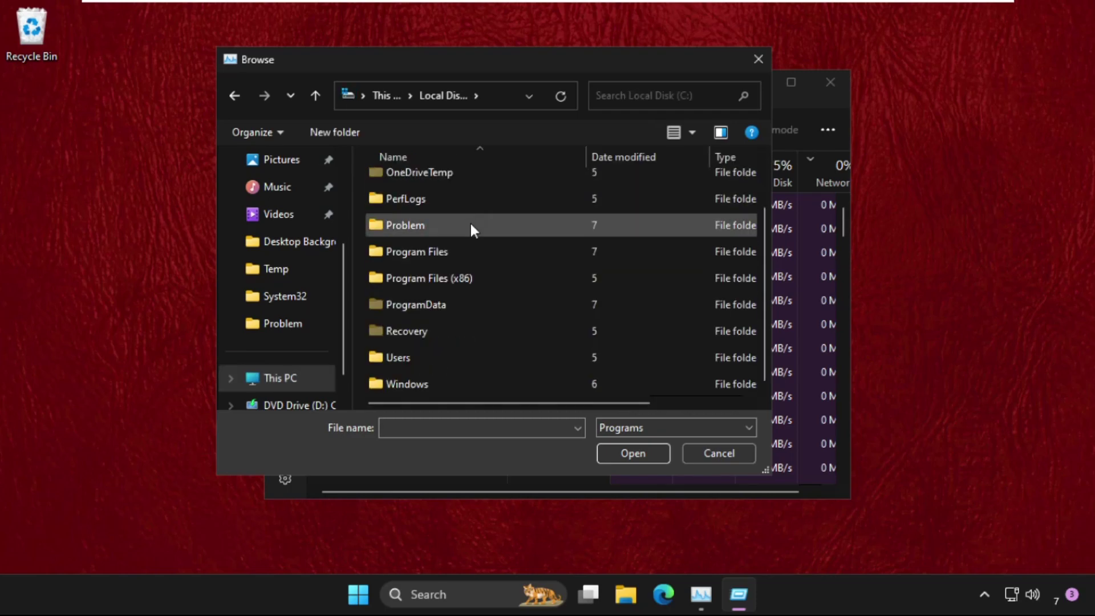
double_click(424, 385)
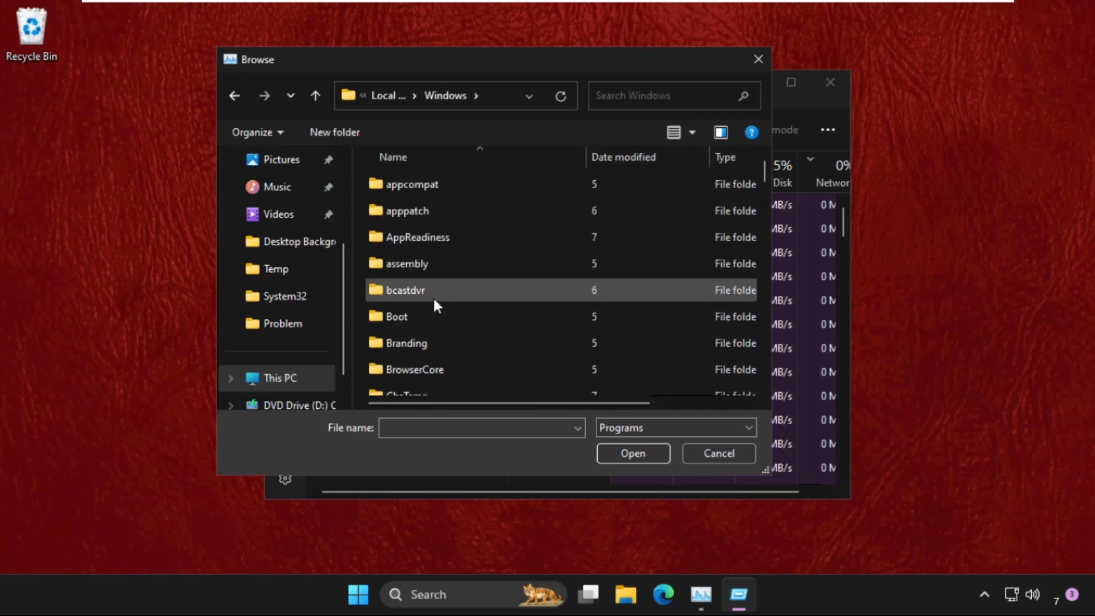
scroll(434, 299, "down", 5)
scroll(433, 298, "down", 5)
scroll(433, 298, "down", 4)
scroll(434, 299, "down", 2)
scroll(434, 298, "down", 2)
Choose C:\Windows\System32\cmd.exe and enable 'Create this task with administrative privileges'.
left_click(447, 225)
double_click(460, 225)
scroll(467, 269, "down", 5)
scroll(467, 273, "down", 3)
type("charmap")
scroll(468, 275, "down", 5)
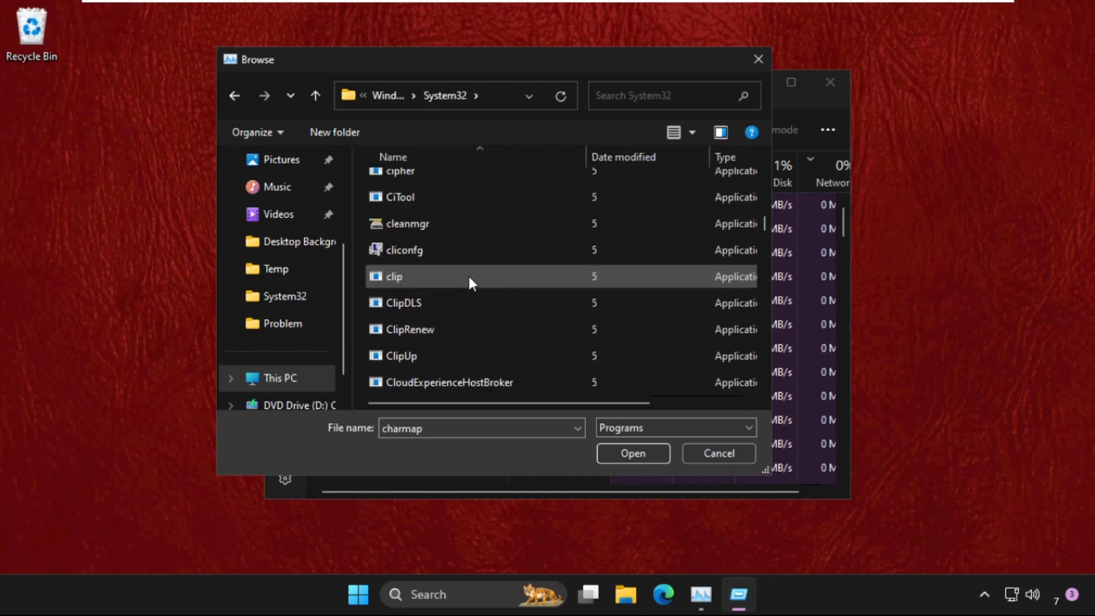
scroll(470, 276, "down", 3)
scroll(469, 277, "down", 1)
scroll(470, 278, "up", 1)
left_click(440, 260)
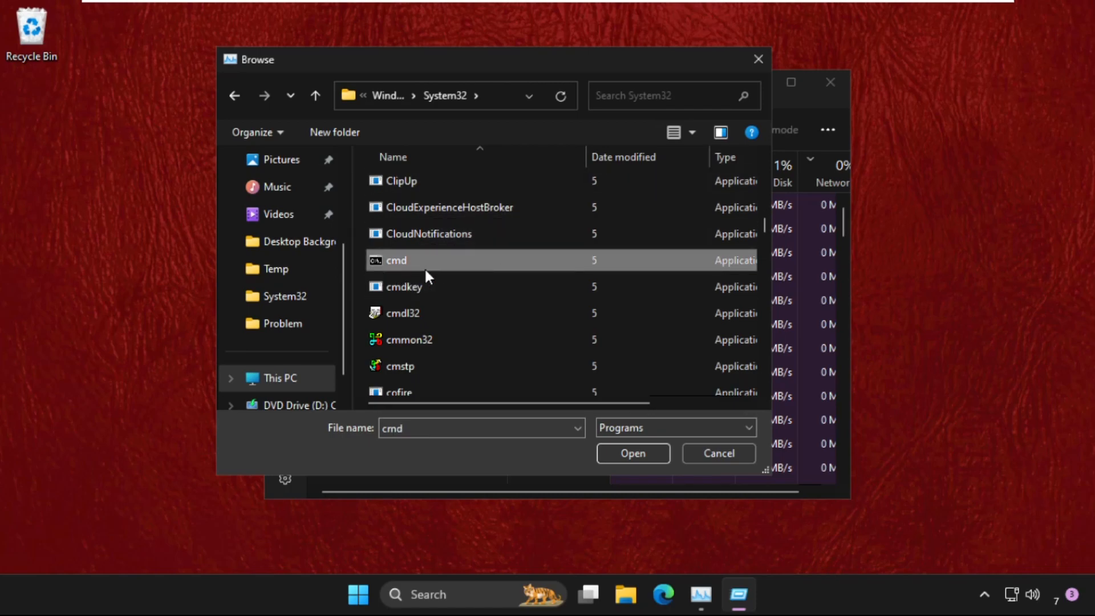
mouse_move(396, 261)
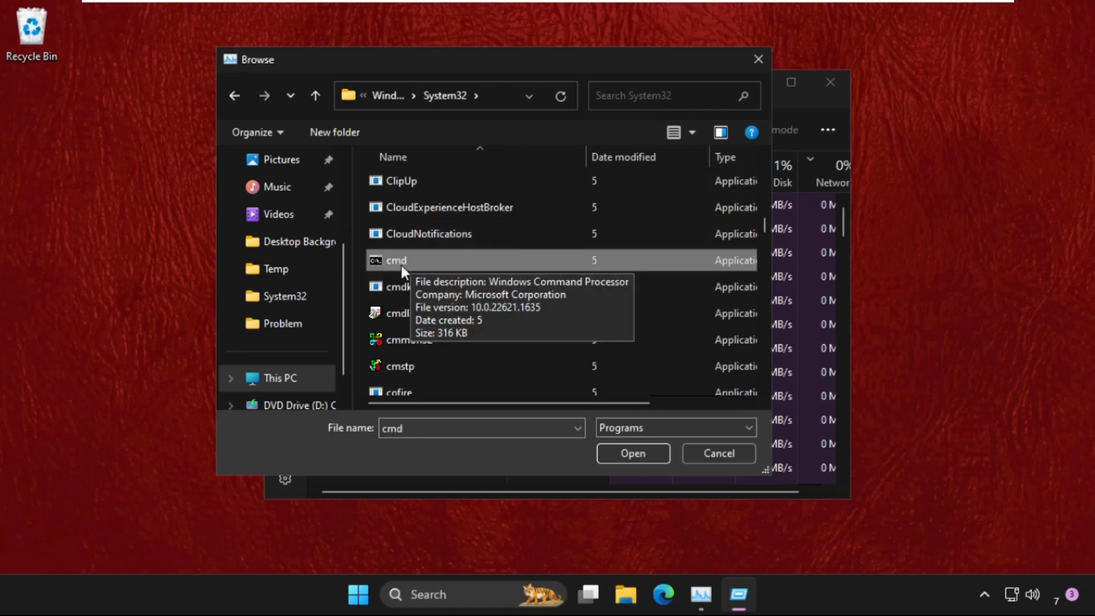
left_click(633, 452)
left_click(425, 287)
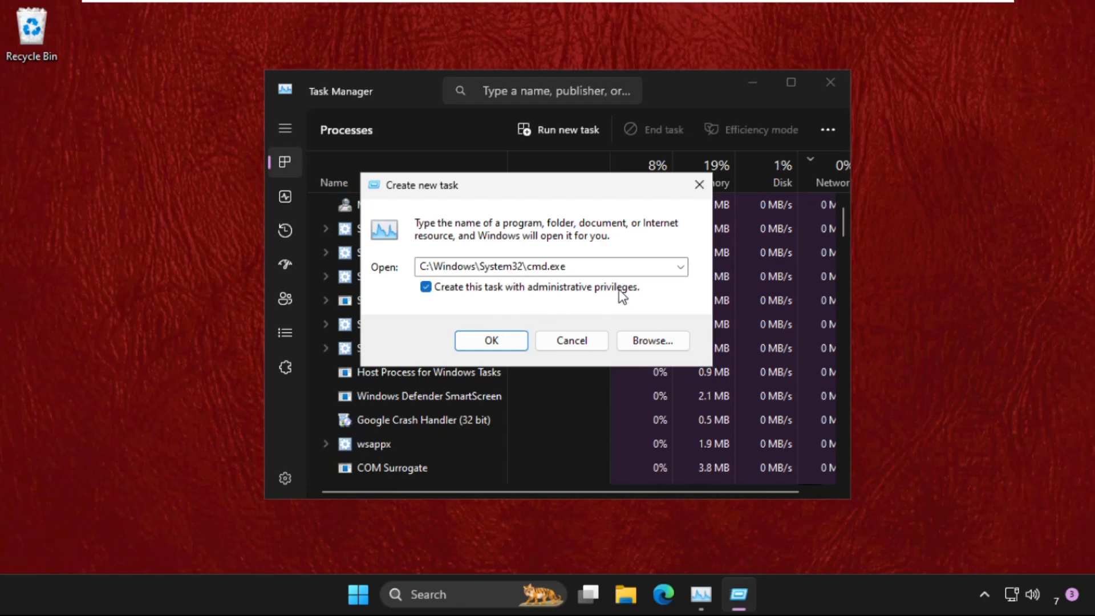
Run the elevated Command Prompt, close Task Manager and arrange the console window.
left_click(502, 344)
mouse_move(502, 37)
left_mouse_down()
mouse_move(636, 169)
mouse_move(664, 81)
left_mouse_up()
left_click(826, 86)
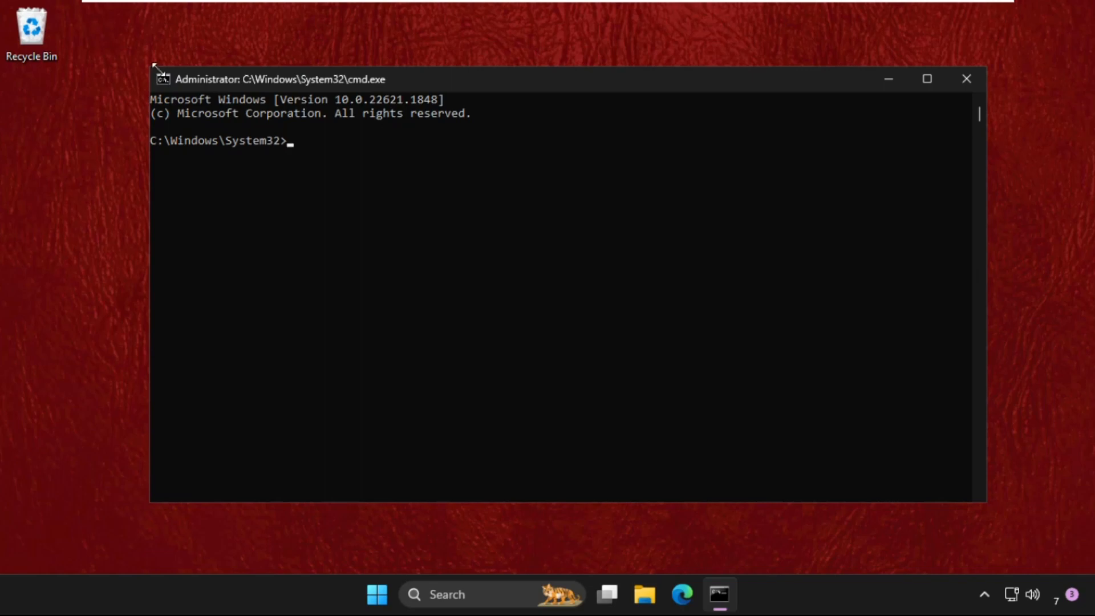
left_click_drag(153, 73, 291, 154)
mouse_move(472, 163)
left_mouse_down()
mouse_move(381, 121)
mouse_move(410, 115)
left_mouse_up()
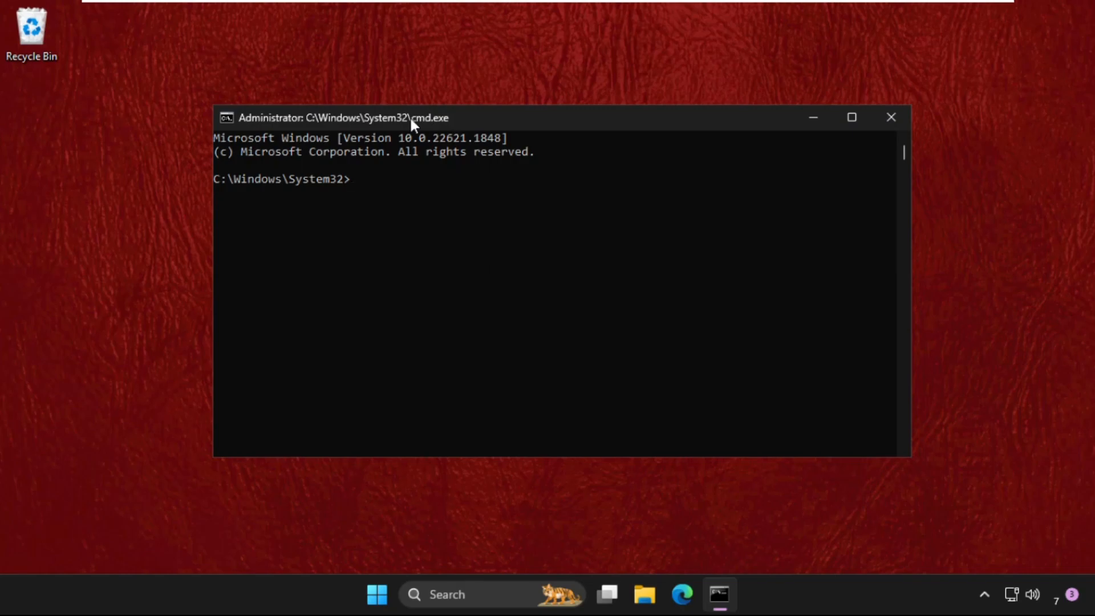
Run 'net start spooler' (service already started), then 'exit' to close the console.
left_click(381, 178)
left_click(395, 205)
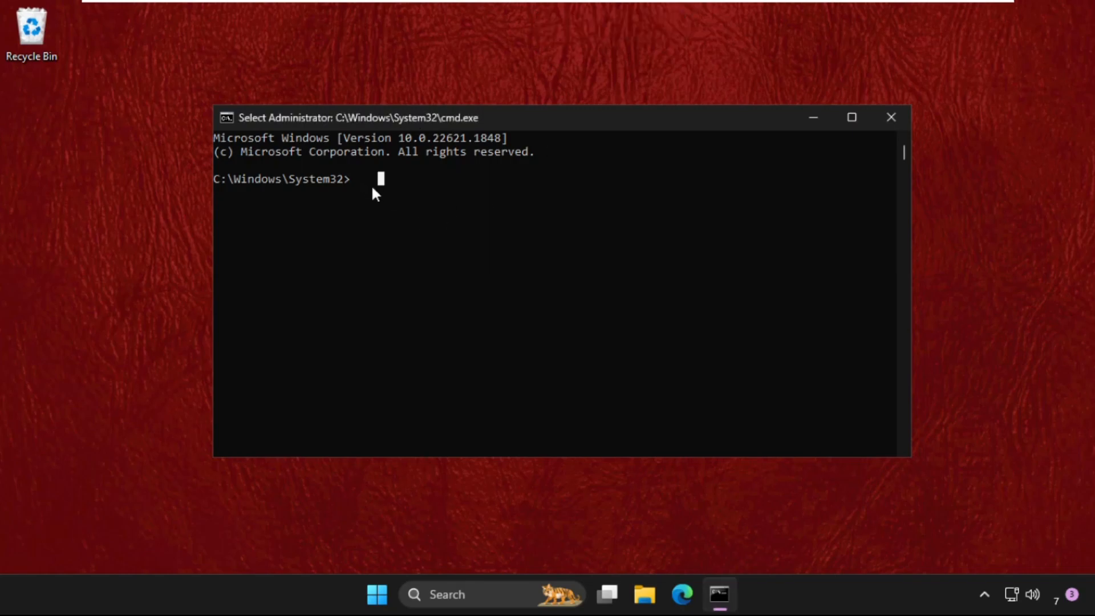
type("net")
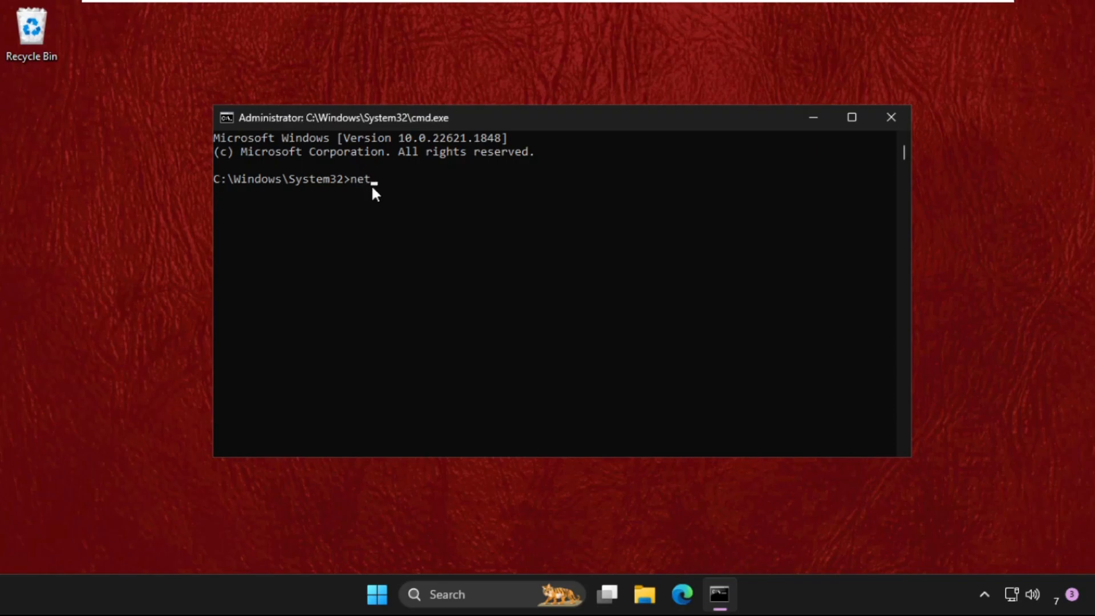
type(" start spooler")
key("Return")
type("exit")
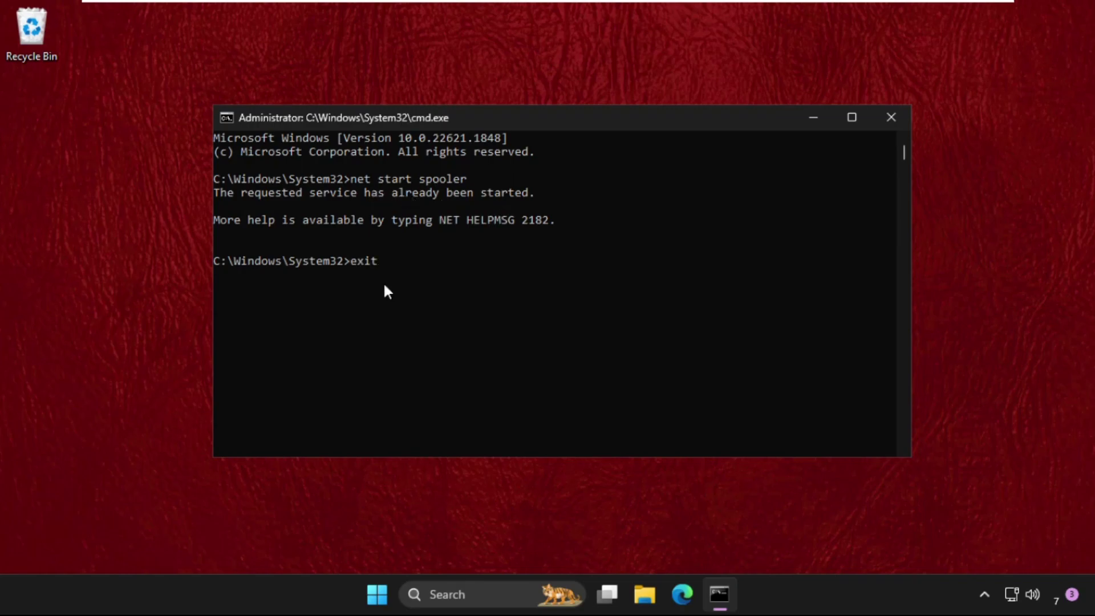
key("Return")
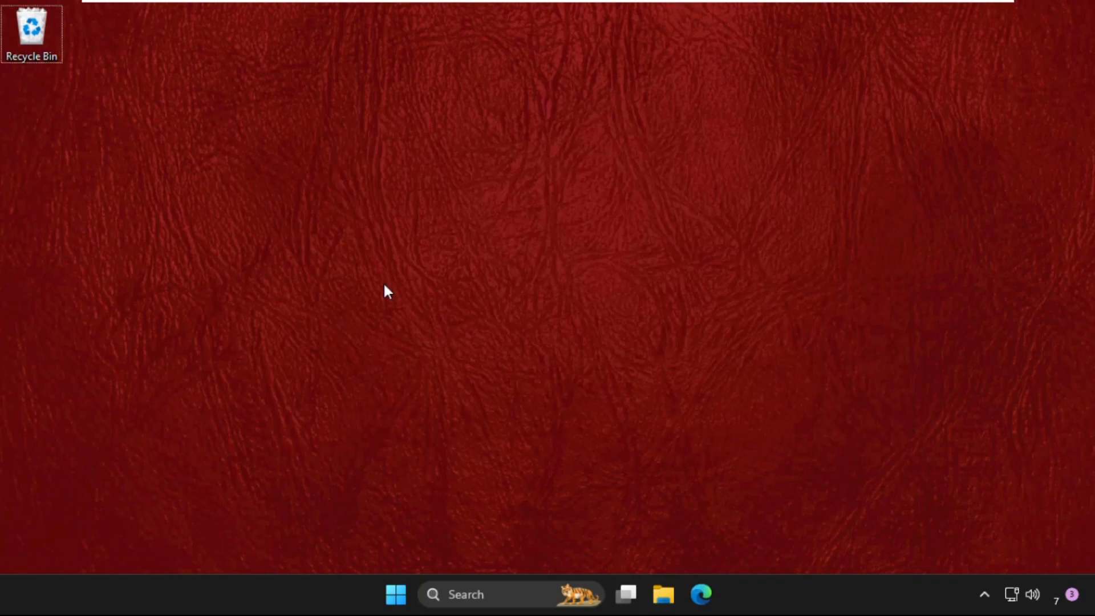
Launch services.msc from the Run dialog to open the Services console.
key("super+r")
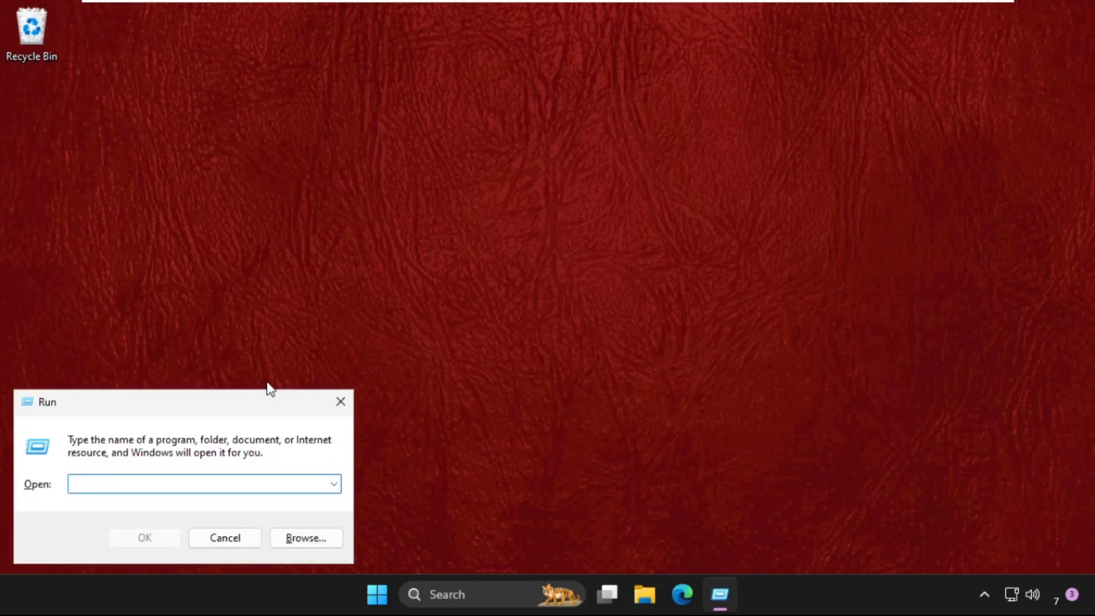
left_click_drag(232, 402, 623, 169)
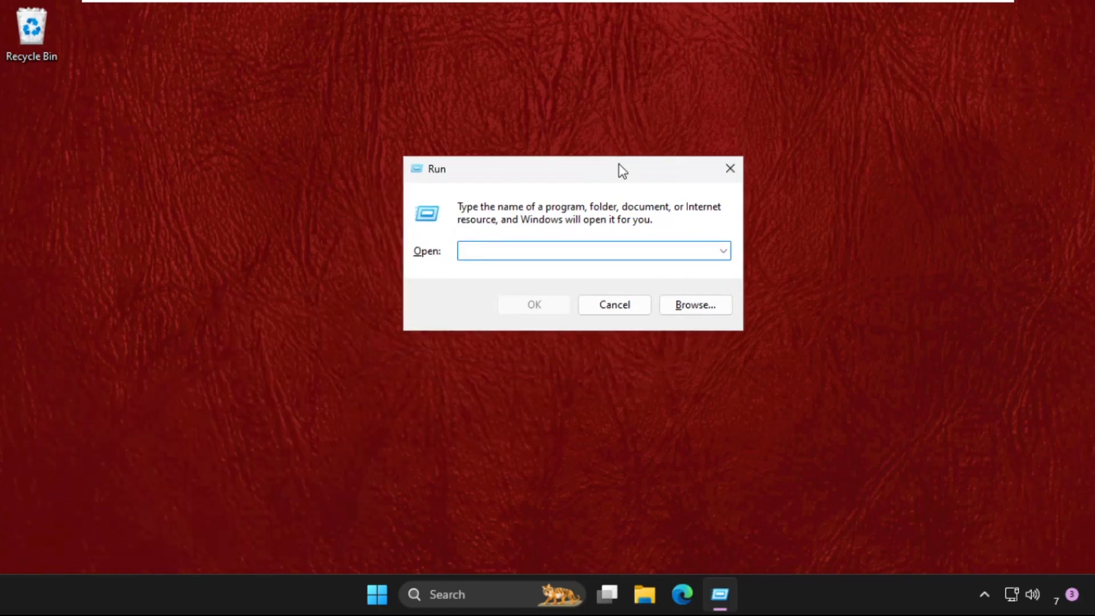
type("servi")
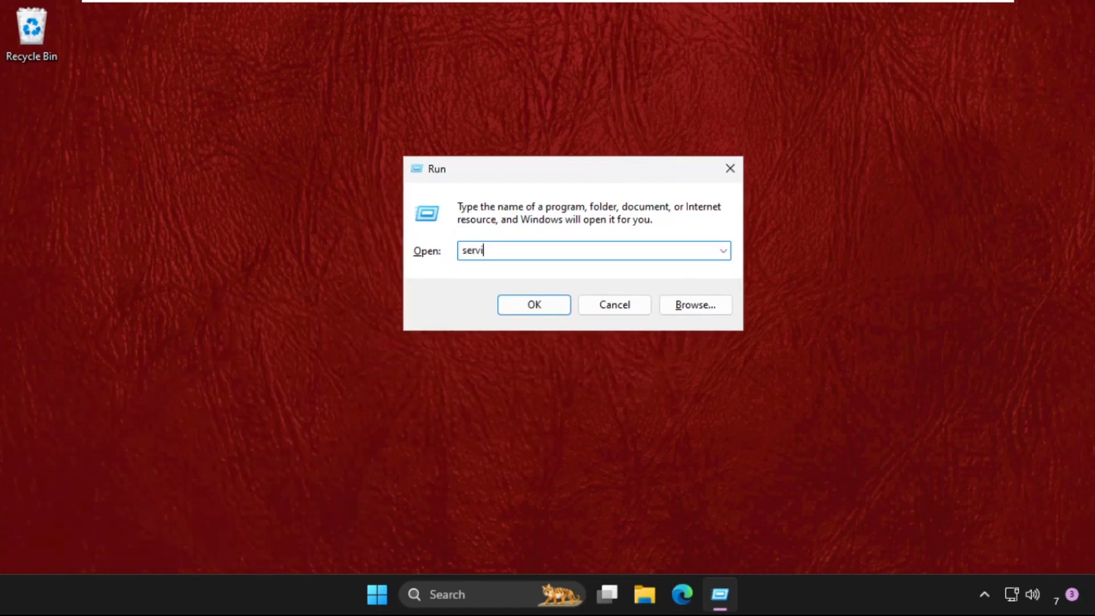
type("ces.ms")
type("c")
key("Return")
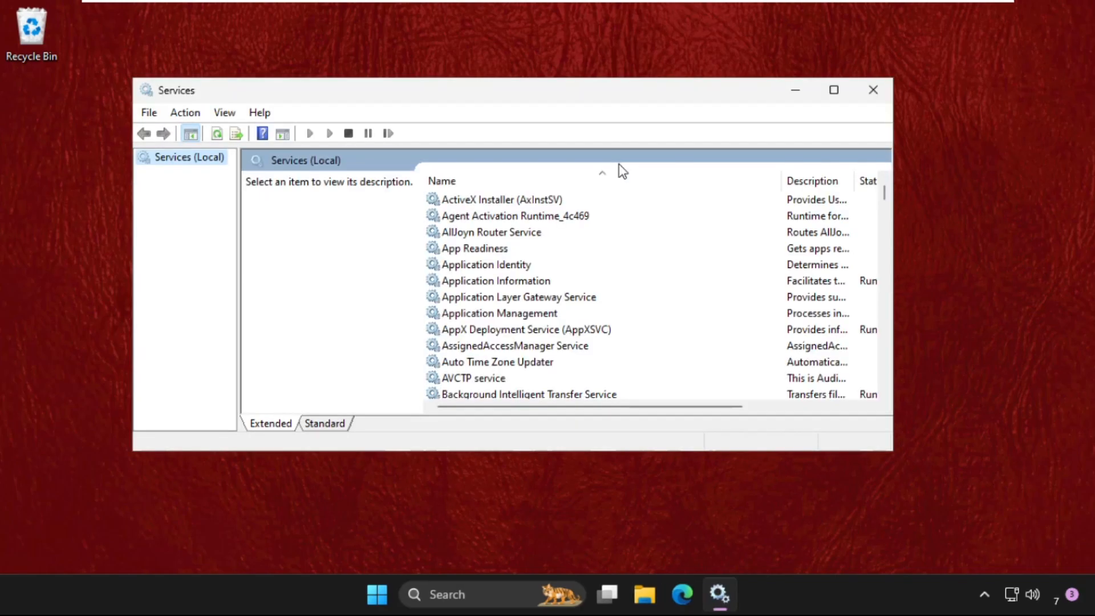
Jump to the P entries in the services list and select Print Spooler.
left_click(513, 297)
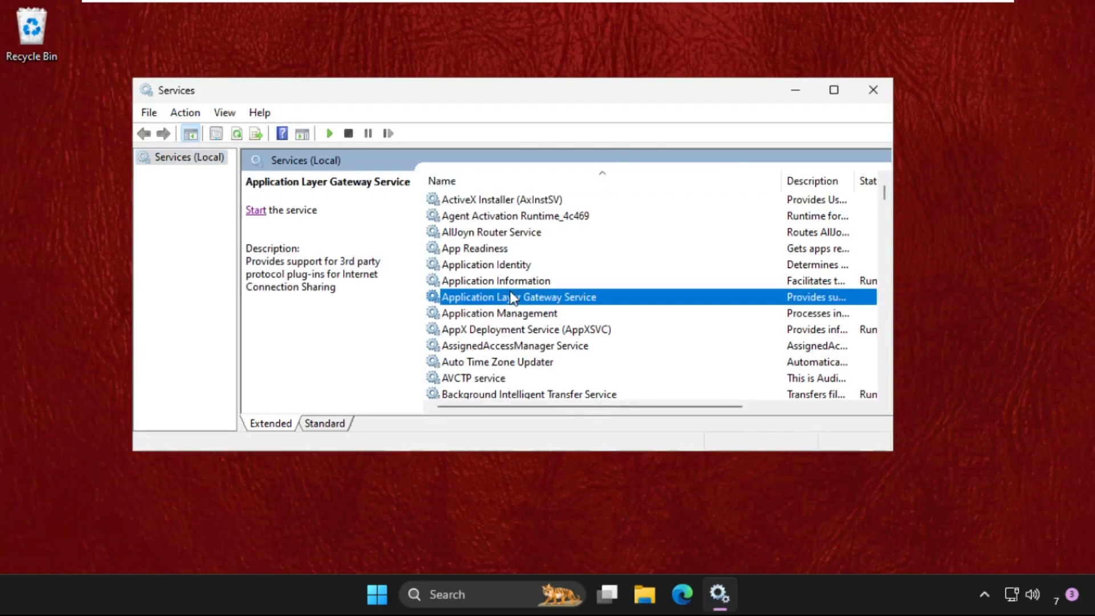
key("p")
key("Down")
key("Down")
key("Down")
key("Down")
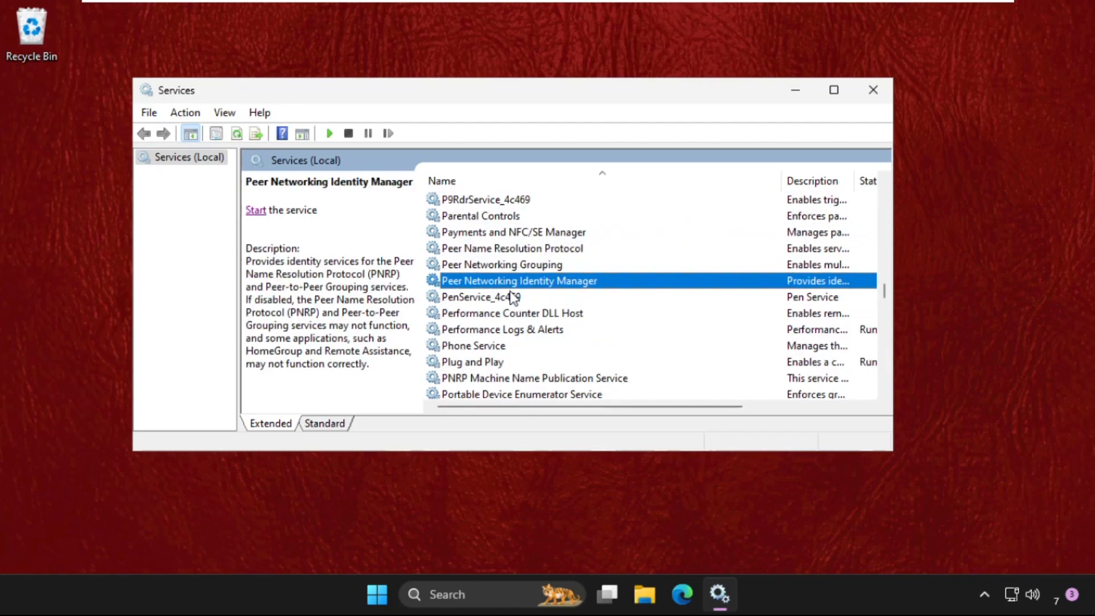
scroll(514, 296, "down", 3)
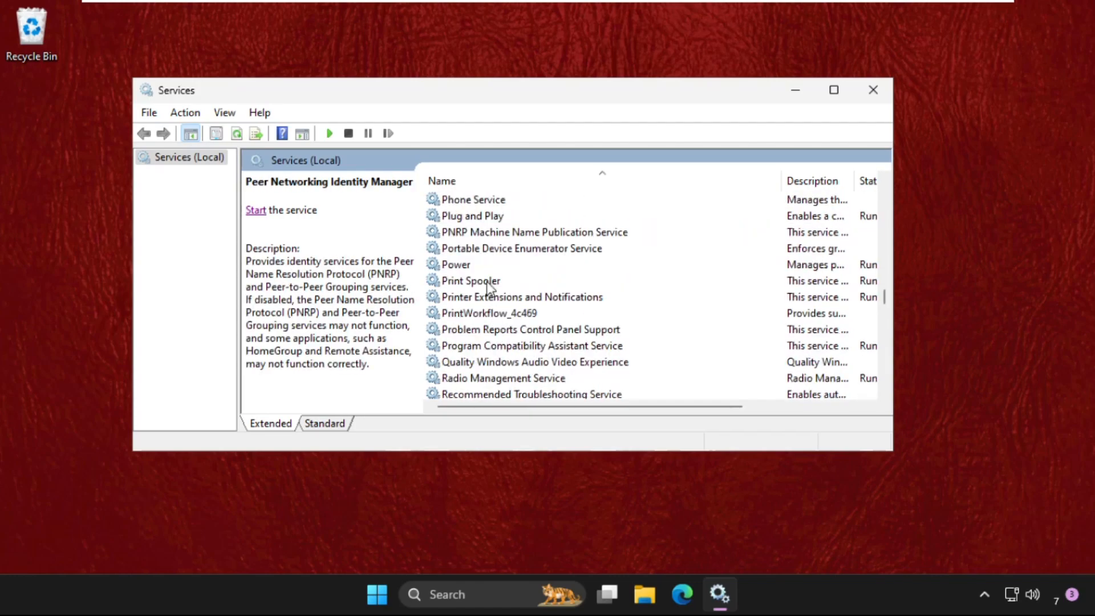
left_click(488, 280)
Set Print Spooler's Startup type to Automatic in its Properties and apply it.
right_click(498, 282)
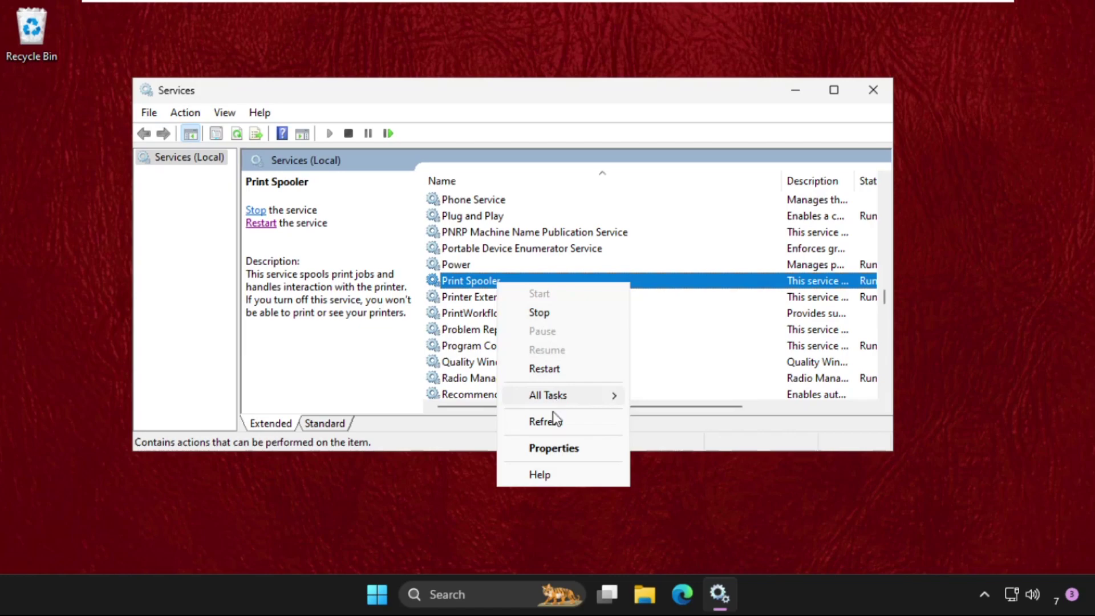
left_click(557, 450)
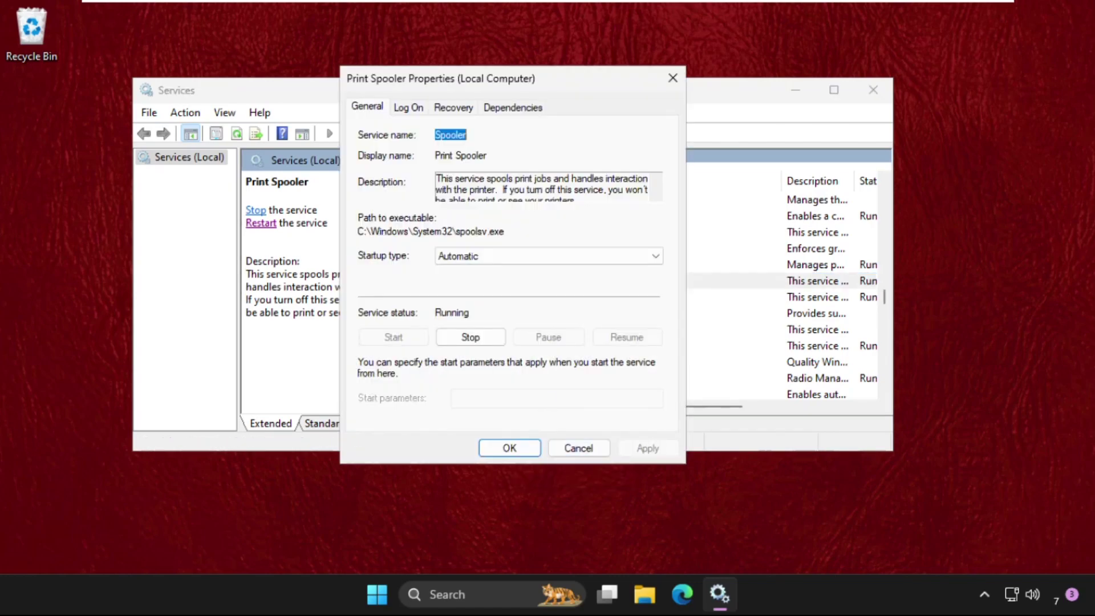
left_click(459, 257)
left_click(455, 283)
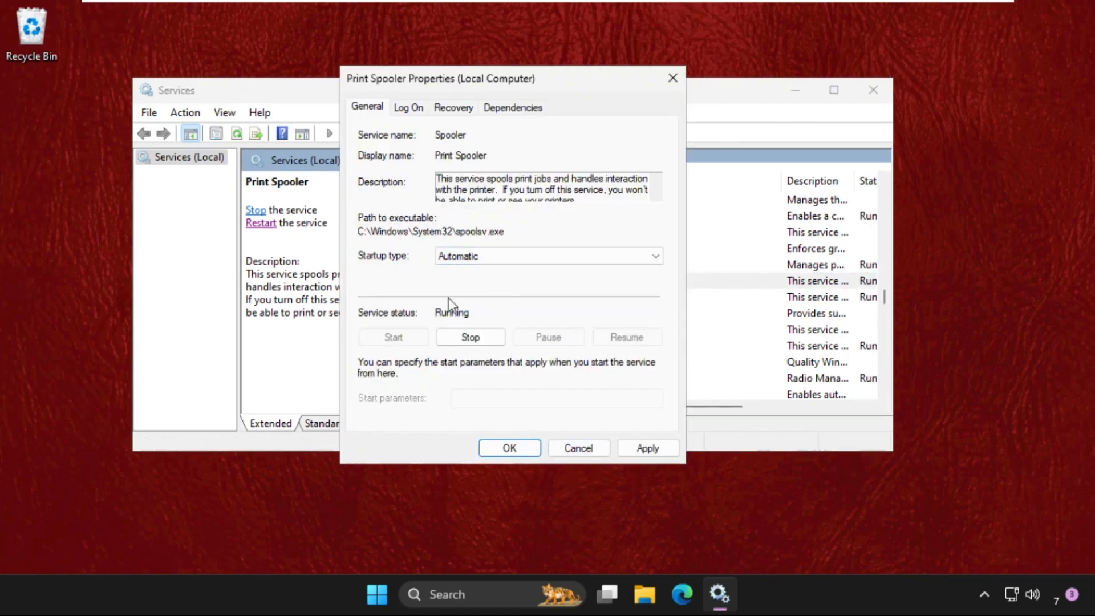
left_click(650, 447)
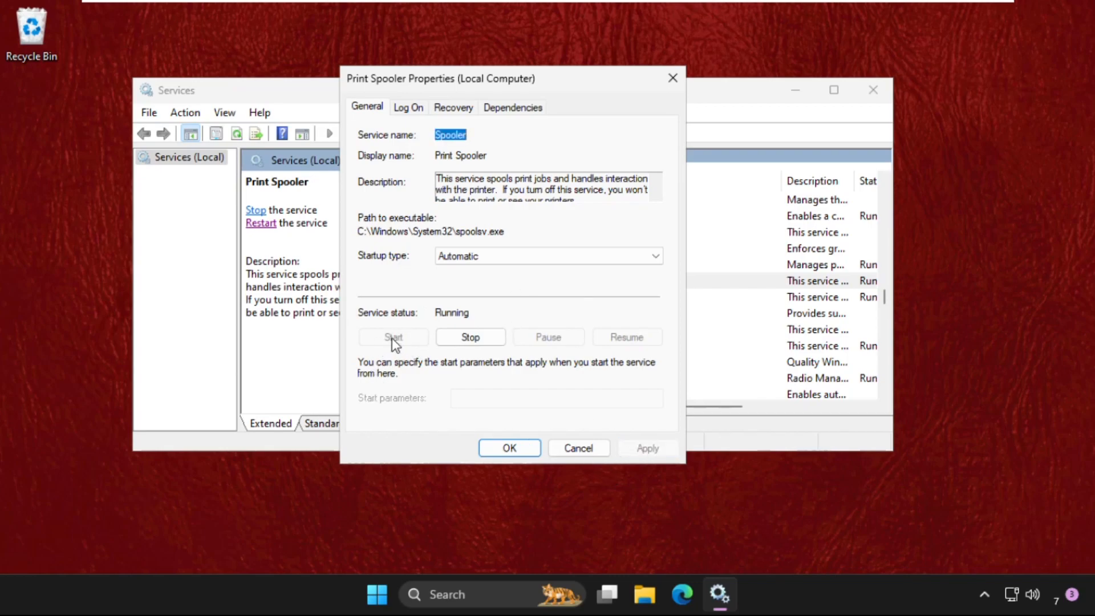
left_click(509, 448)
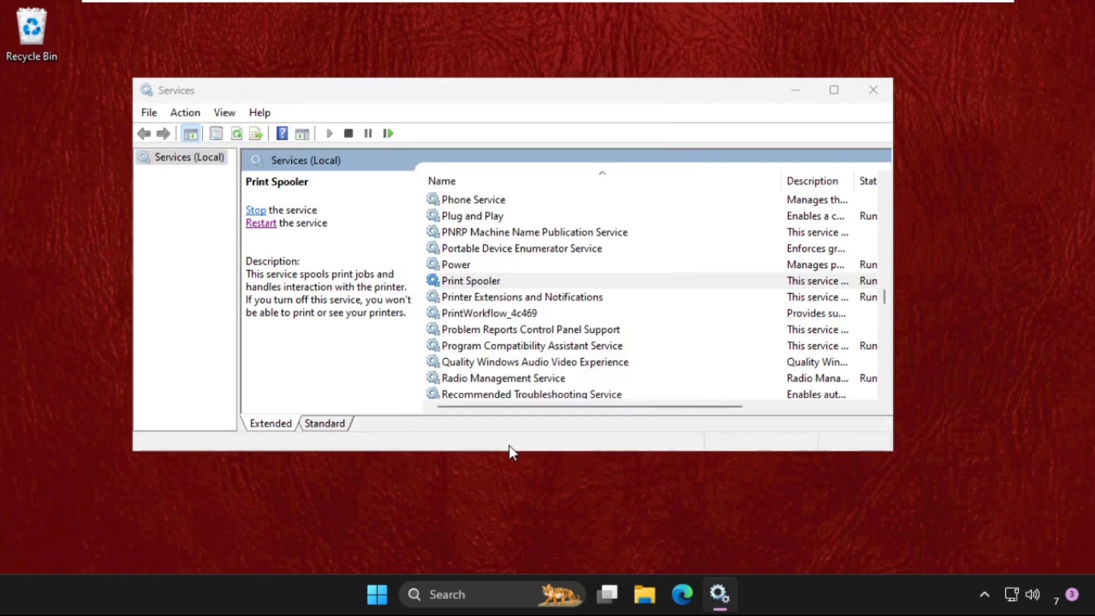
Close the Services console, returning to the desktop.
left_click(874, 91)
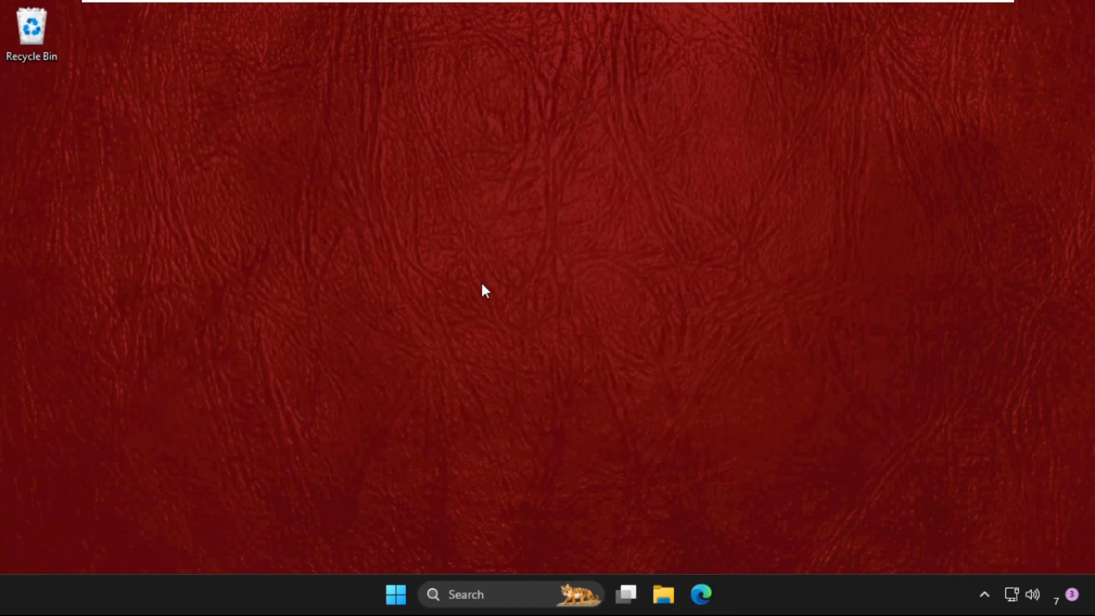